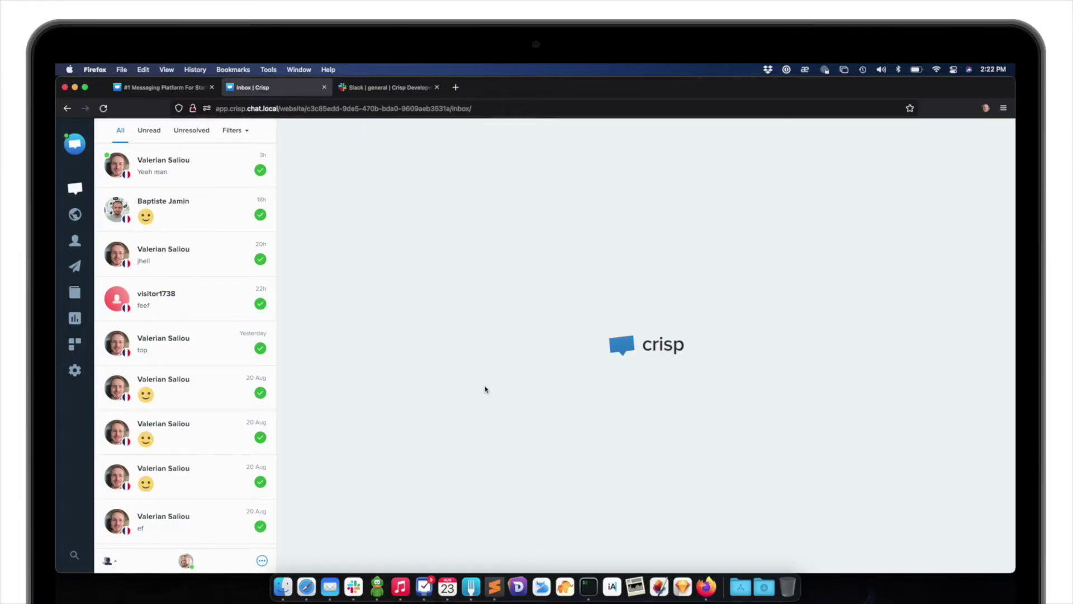
- Install the Slack plugin from Crisp's Plugins catalogue and go on to connect it to Slack
{"action": "left_click", "coordinate": [72, 348]}
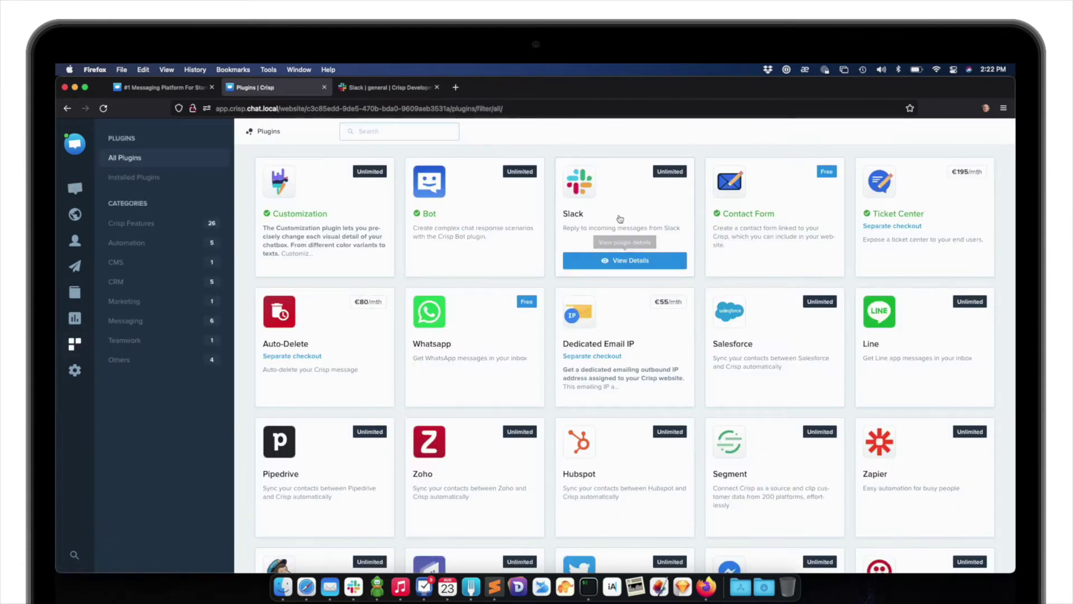
{"action": "left_click", "coordinate": [612, 260]}
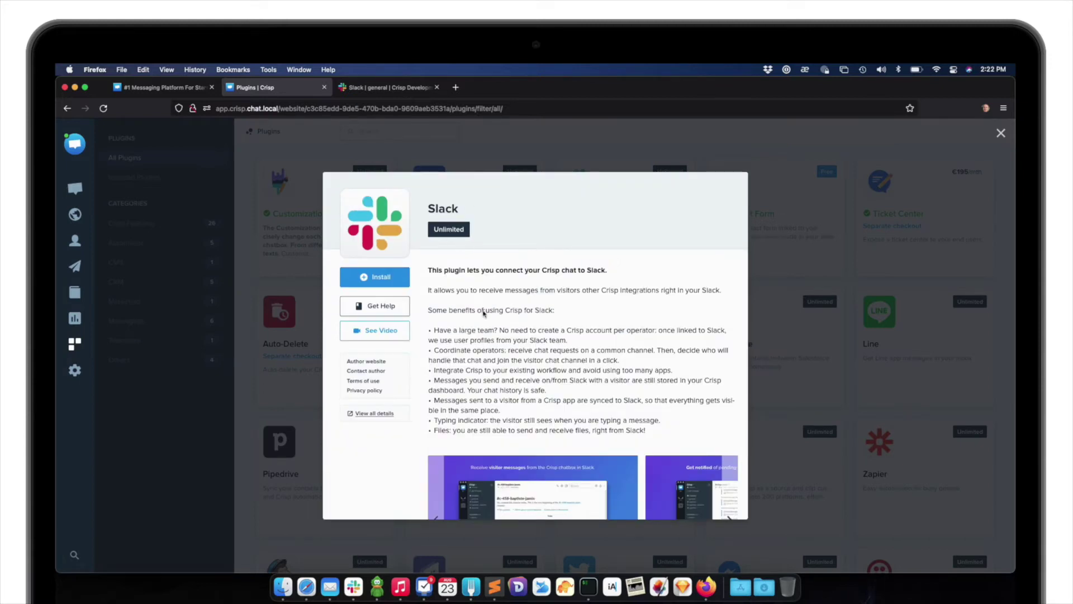
{"action": "left_click", "coordinate": [371, 283]}
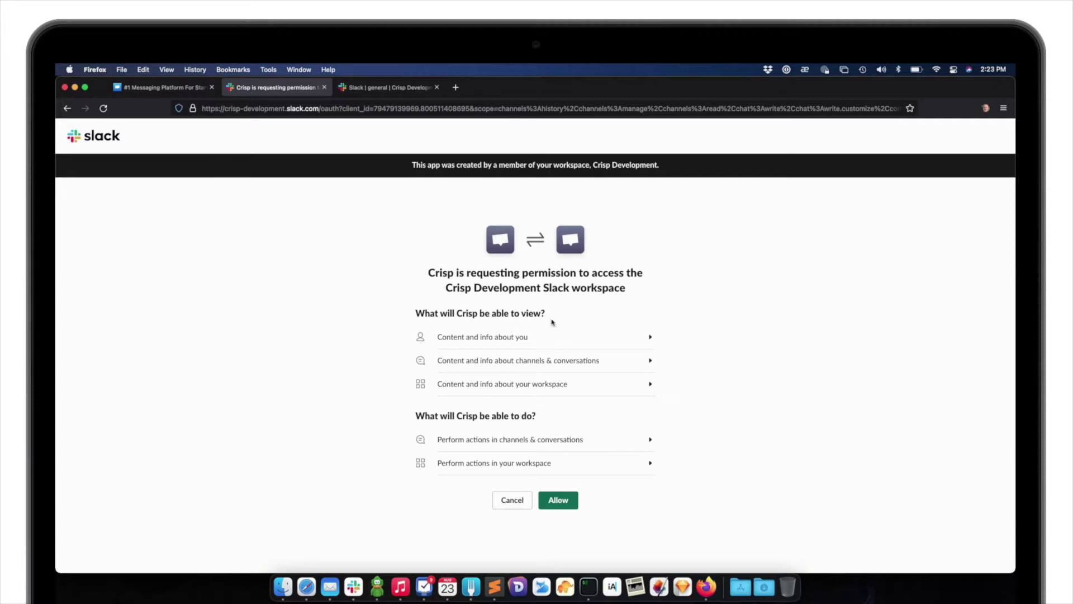
- Authorise Crisp for the Crisp Development workspace and view the #crisp-chats welcome message
{"action": "left_click", "coordinate": [563, 501]}
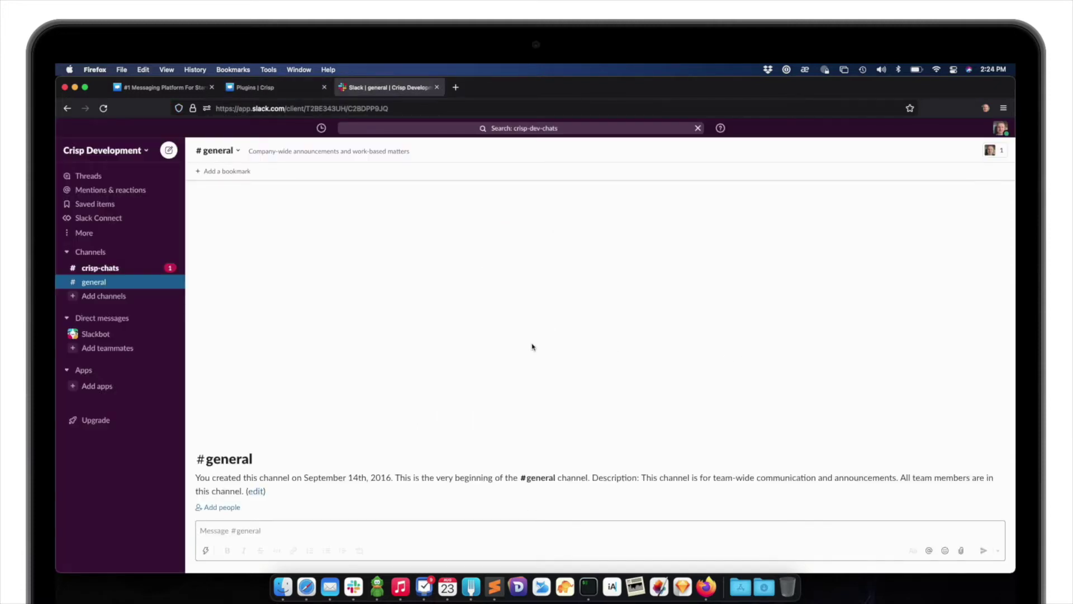
{"action": "left_click", "coordinate": [132, 271]}
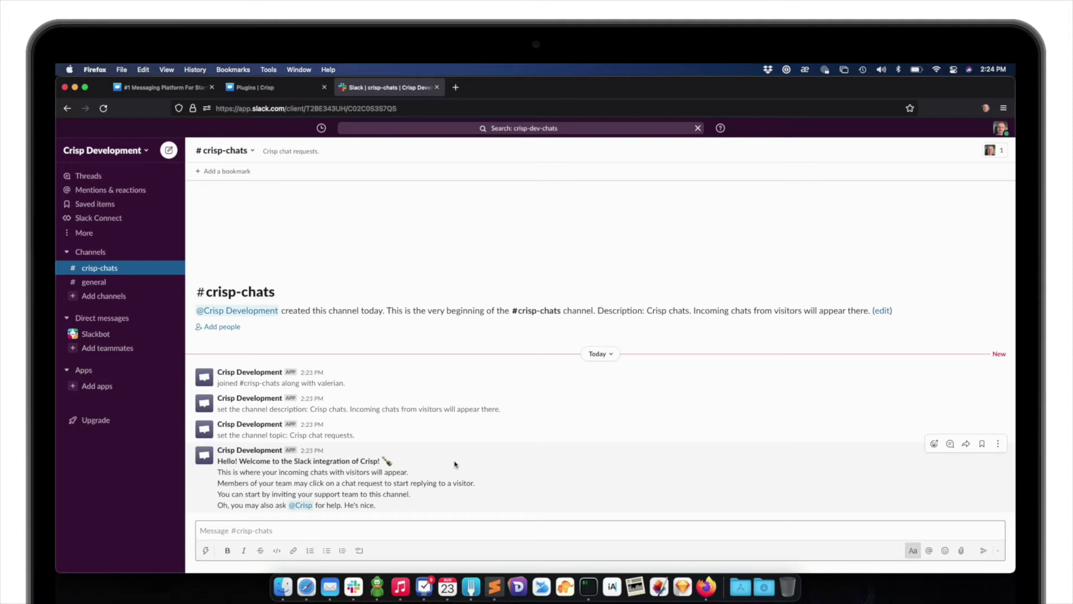
- Send 'Hello' from the website's Crisp chatbox as a visitor, then view it in Slack
{"action": "left_click", "coordinate": [173, 89]}
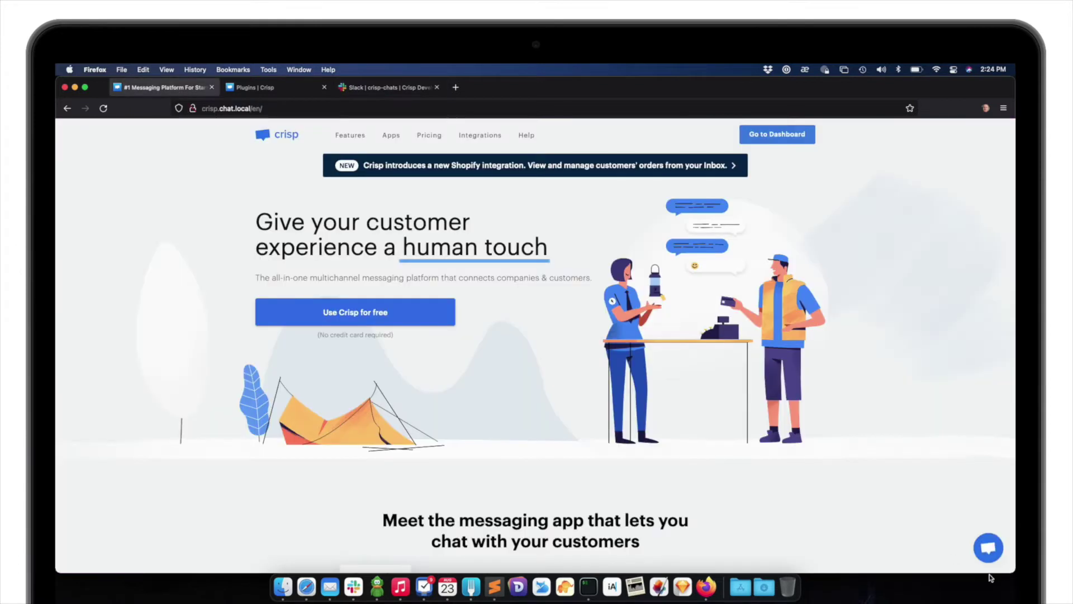
{"action": "left_click", "coordinate": [989, 548]}
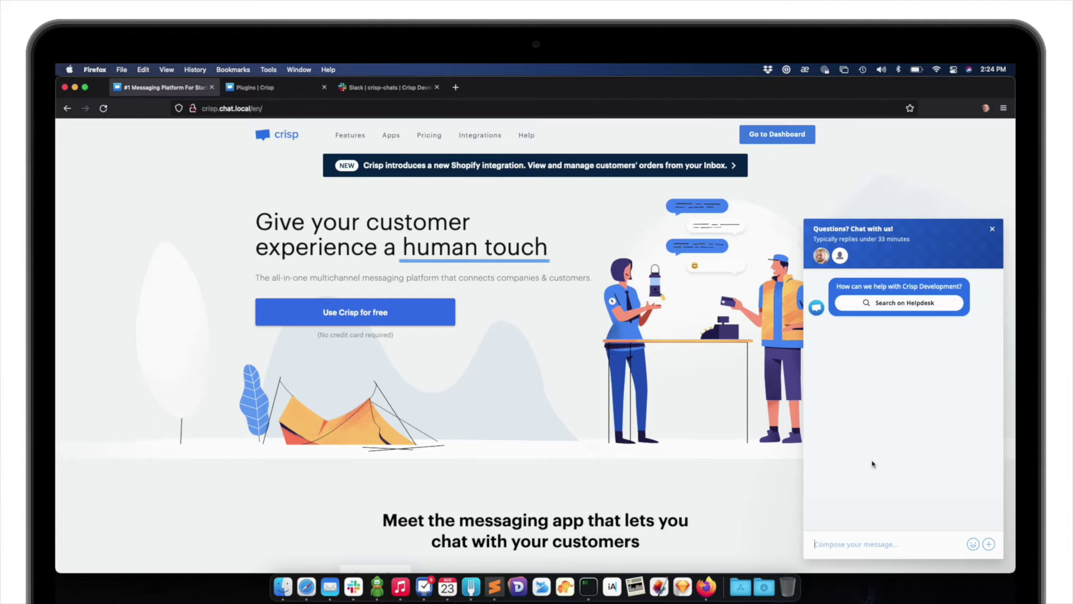
{"action": "type", "text": "Hello"}
{"action": "key", "text": "Return"}
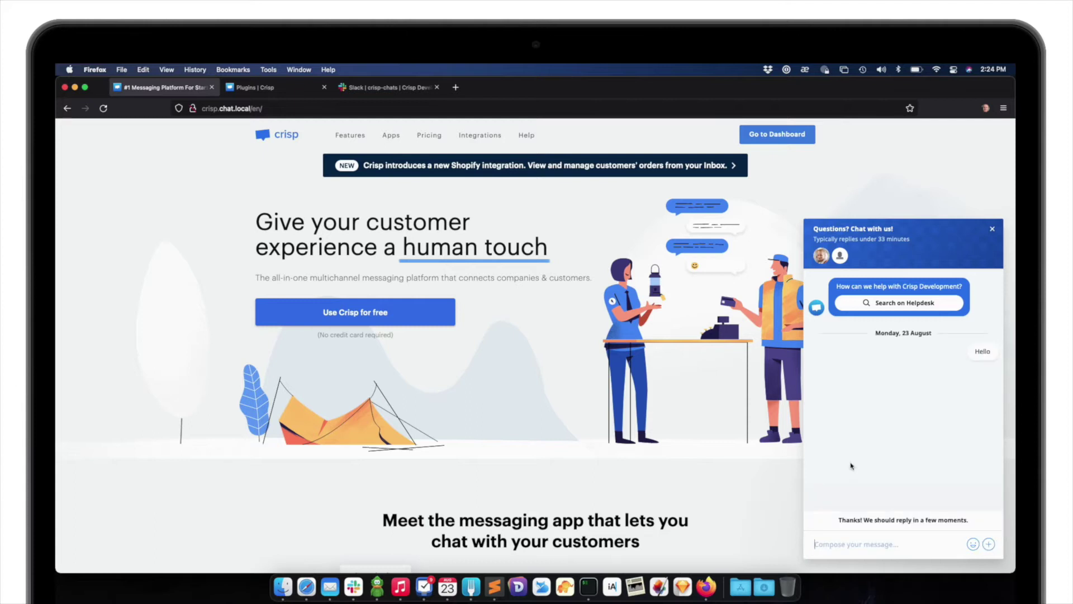
{"action": "left_click", "coordinate": [389, 87]}
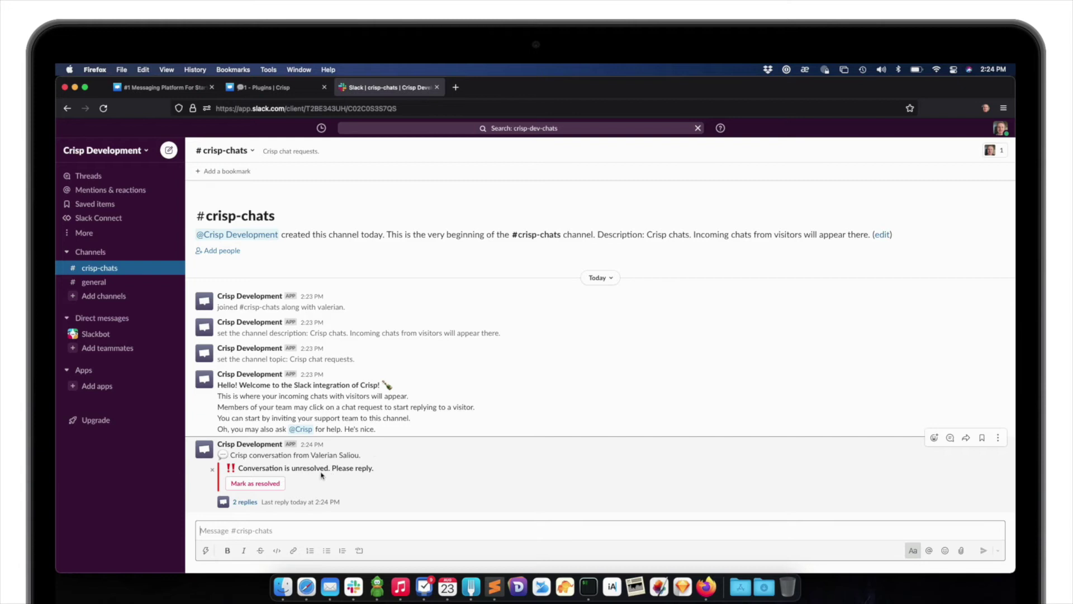
- Reply 'Hey there!' in the conversation's Slack thread and verify it reaches the website chatbox
{"action": "left_click_drag", "start_coordinate": [311, 458], "coordinate": [382, 458]}
{"action": "left_click", "coordinate": [390, 458]}
{"action": "left_click", "coordinate": [329, 501]}
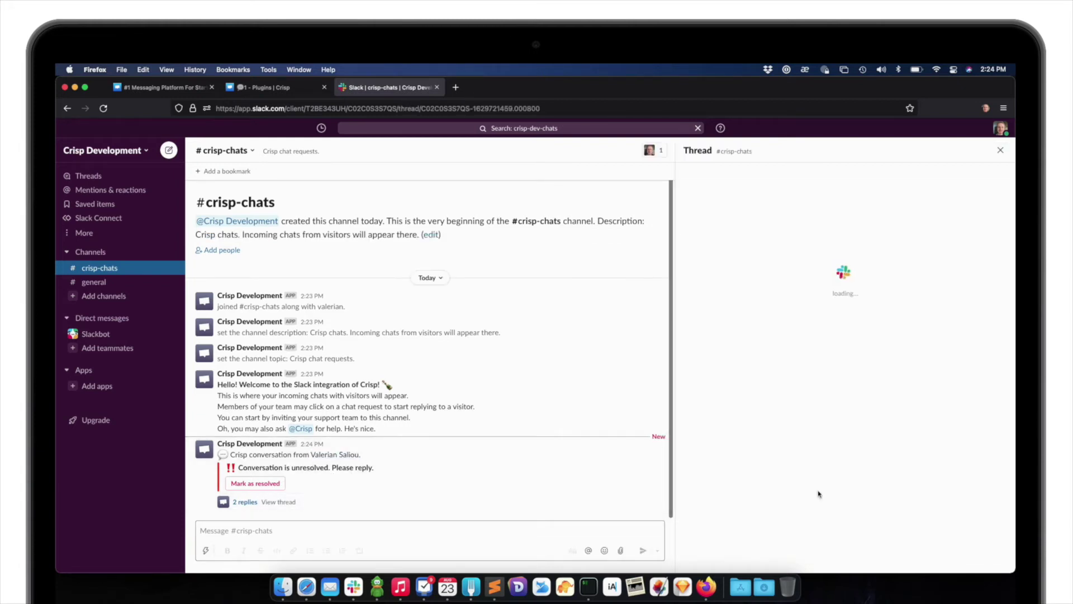
{"action": "type", "text": "Hey there!"}
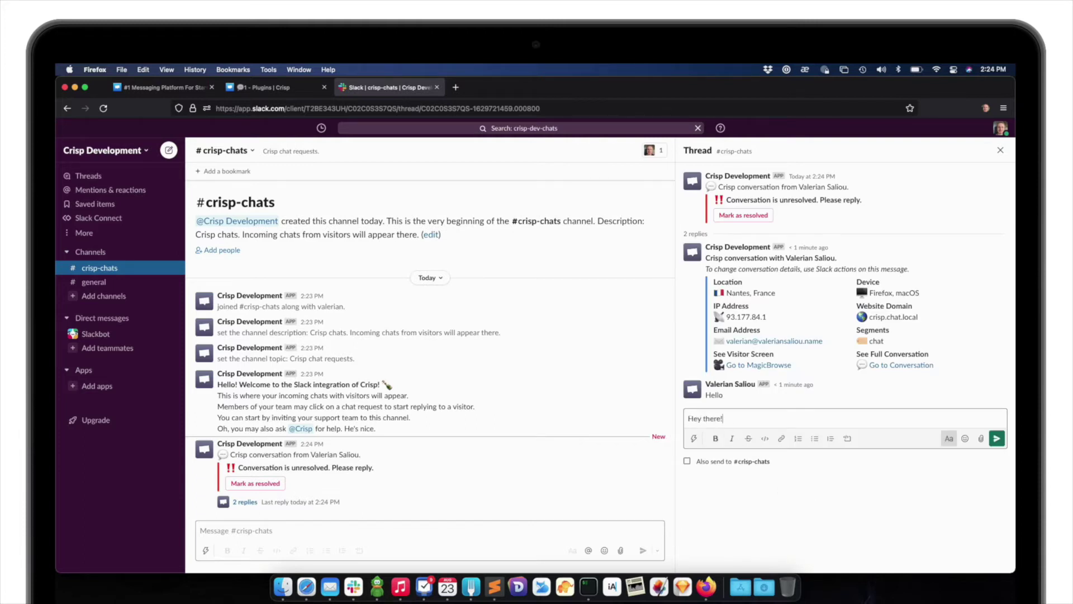
{"action": "key", "text": "Return"}
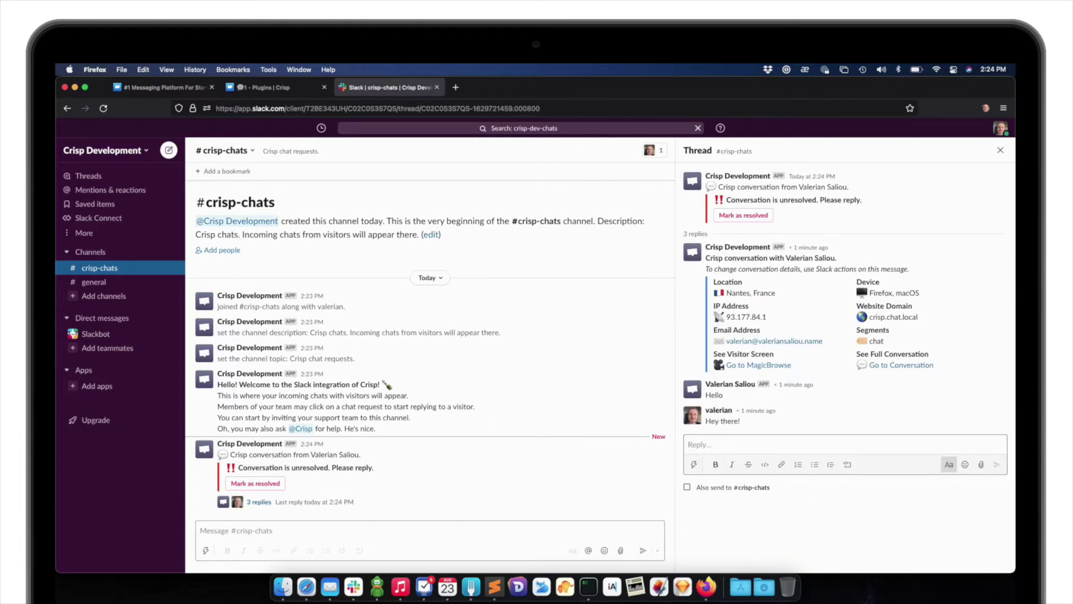
{"action": "left_click", "coordinate": [138, 93]}
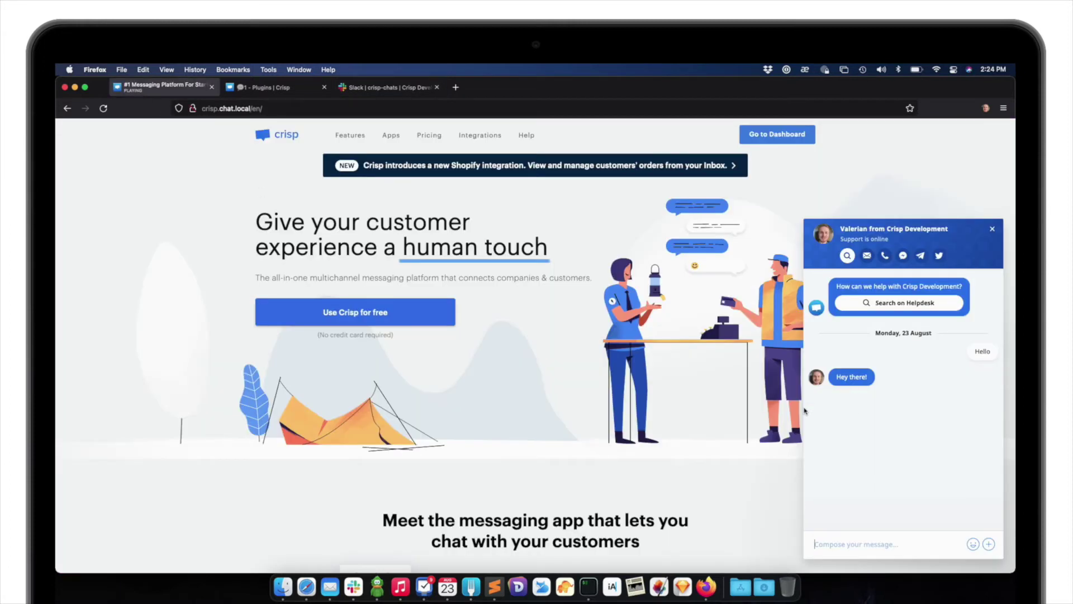
{"action": "left_click", "coordinate": [398, 90]}
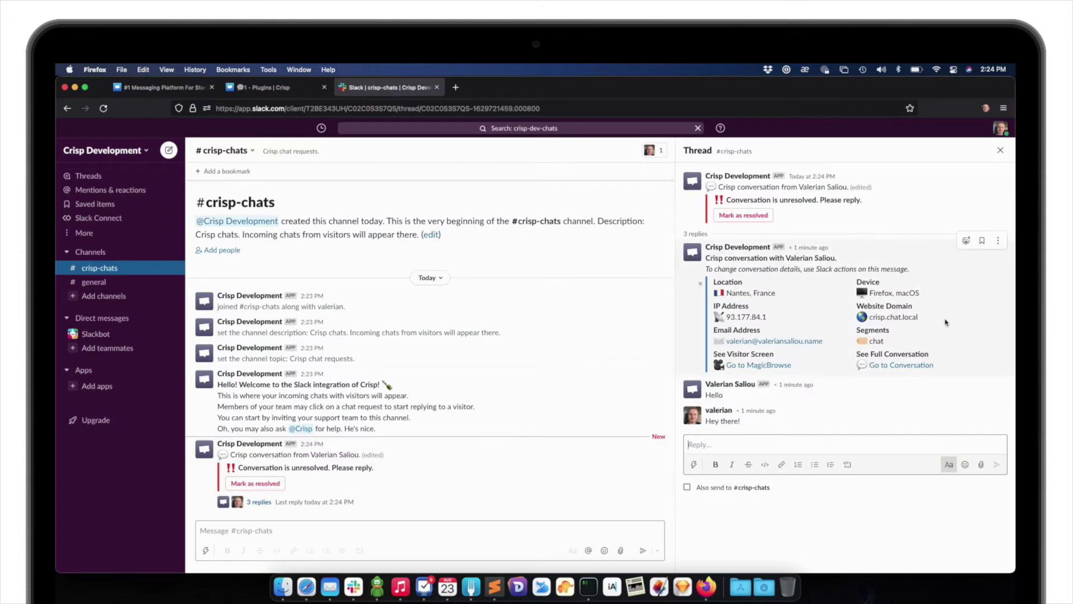
- Highlight the 'chat' segment and show the details message's more actions, including Crisp shortcuts
{"action": "double_click", "coordinate": [876, 340]}
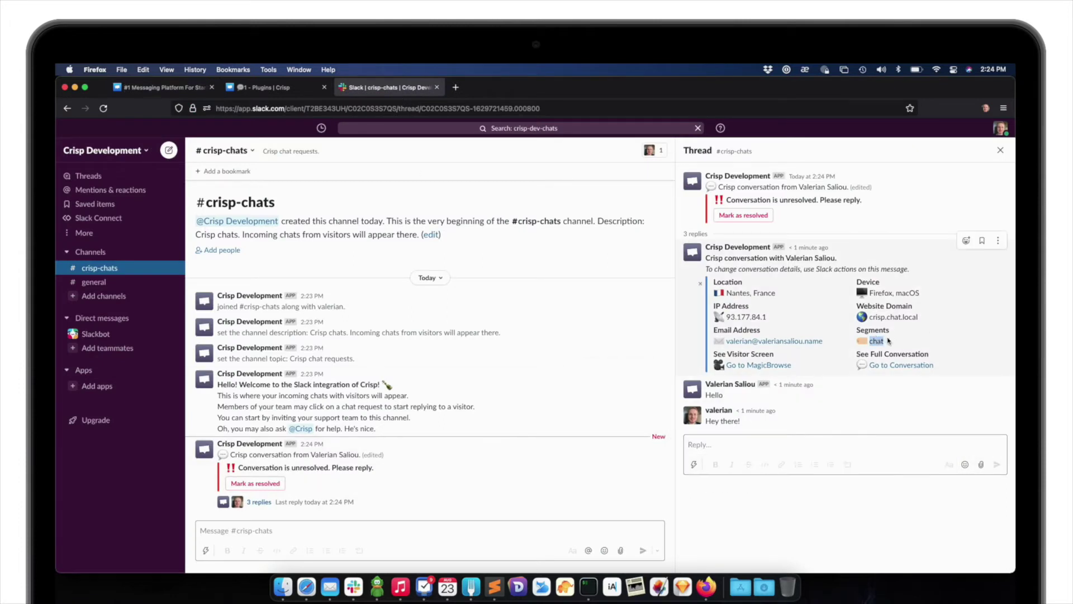
{"action": "scroll", "coordinate": [888, 340], "scroll_direction": "up", "scroll_amount": 5}
{"action": "scroll", "coordinate": [888, 340], "scroll_direction": "down", "scroll_amount": 2}
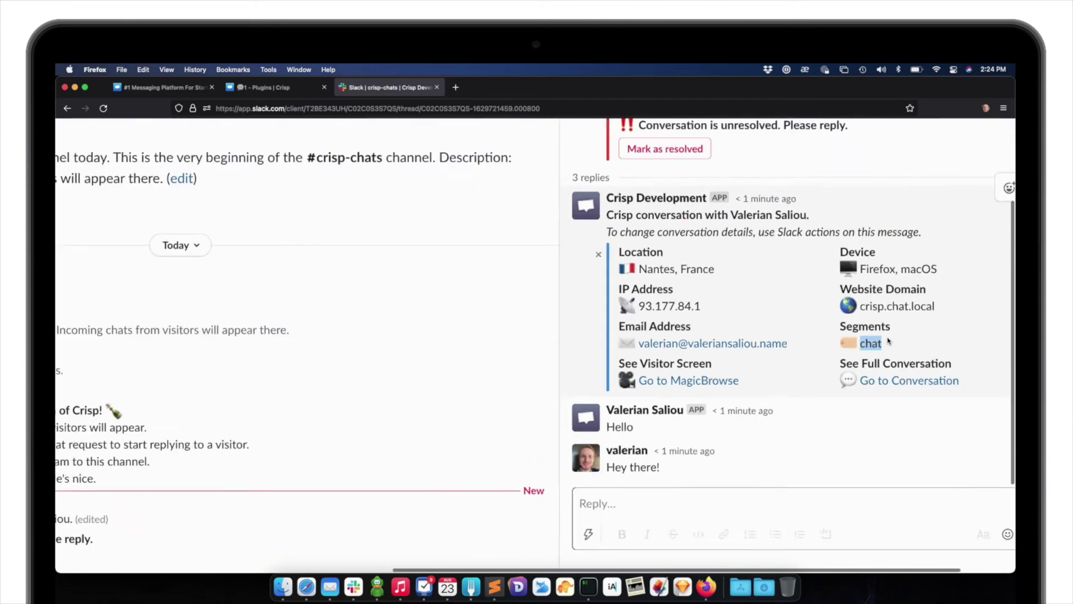
{"action": "scroll", "coordinate": [888, 341], "scroll_direction": "down", "scroll_amount": 3}
{"action": "left_click", "coordinate": [997, 241]}
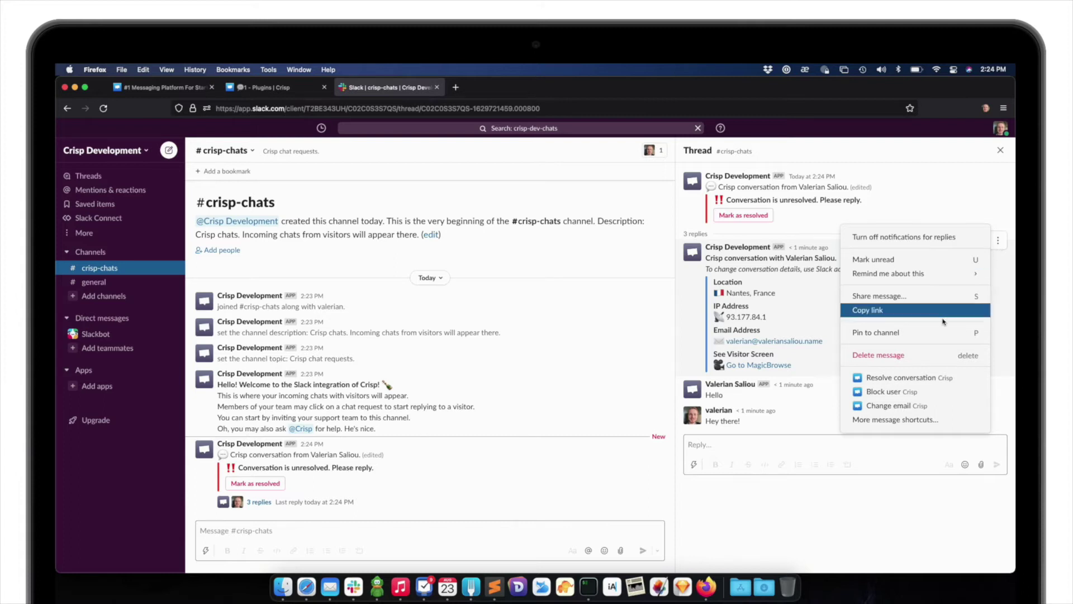
- Use the Add segments shortcut to save segments 'test slack', giving chat, test, slack
{"action": "left_click", "coordinate": [907, 421]}
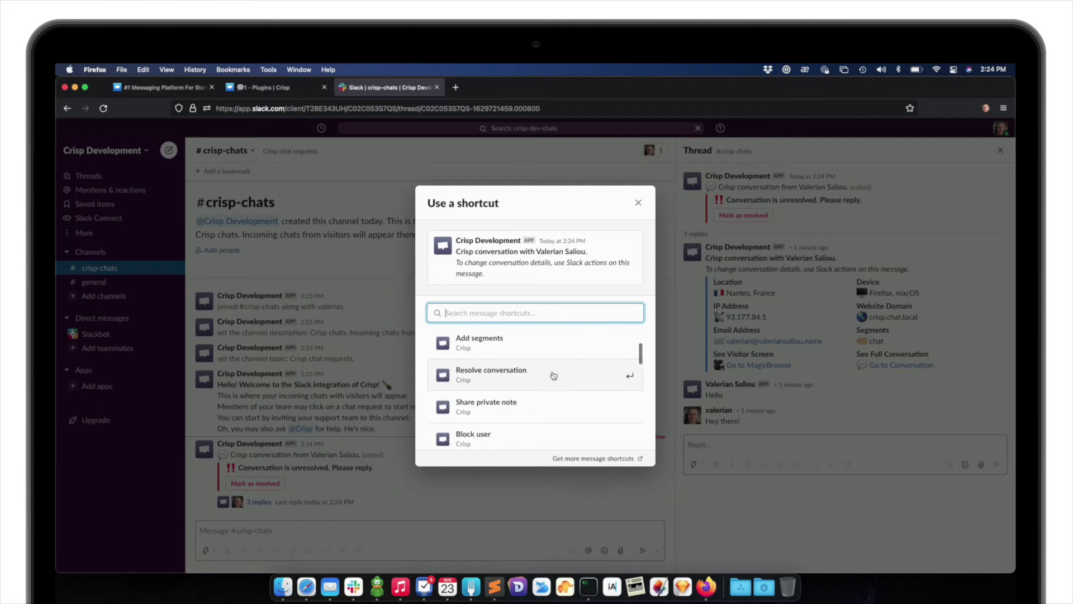
{"action": "scroll", "coordinate": [553, 375], "scroll_direction": "down", "scroll_amount": 2}
{"action": "scroll", "coordinate": [554, 375], "scroll_direction": "up", "scroll_amount": 2}
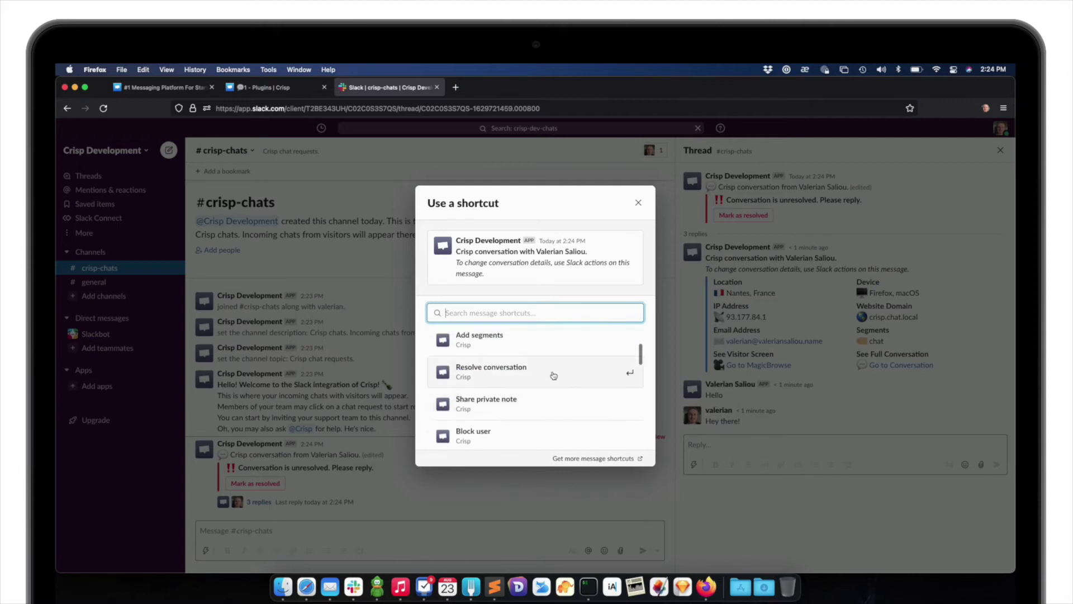
{"action": "scroll", "coordinate": [554, 375], "scroll_direction": "up", "scroll_amount": 2}
{"action": "scroll", "coordinate": [526, 420], "scroll_direction": "down", "scroll_amount": 1}
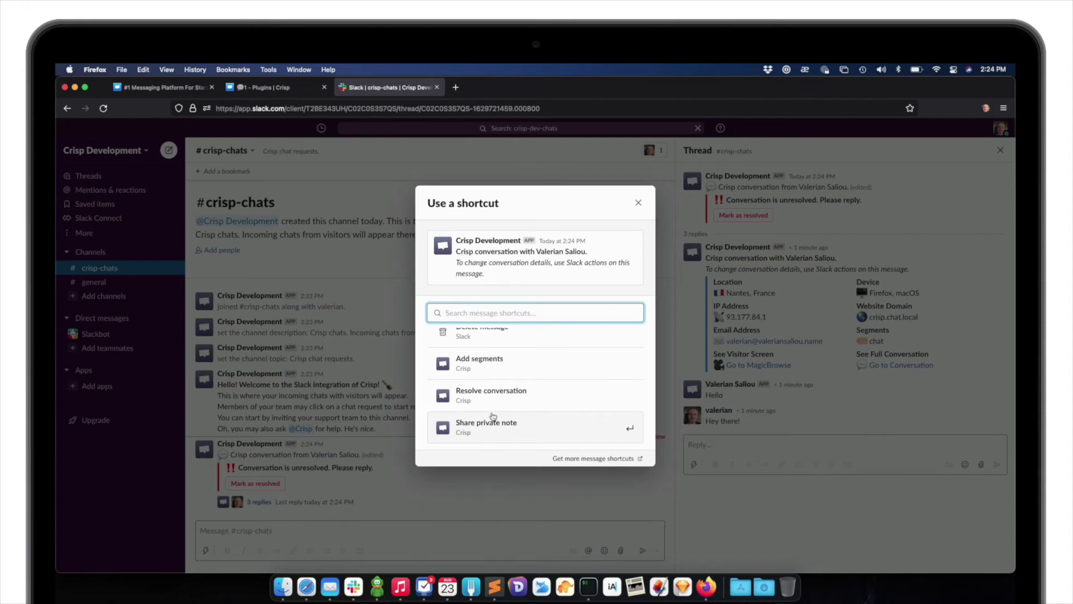
{"action": "left_click", "coordinate": [504, 375]}
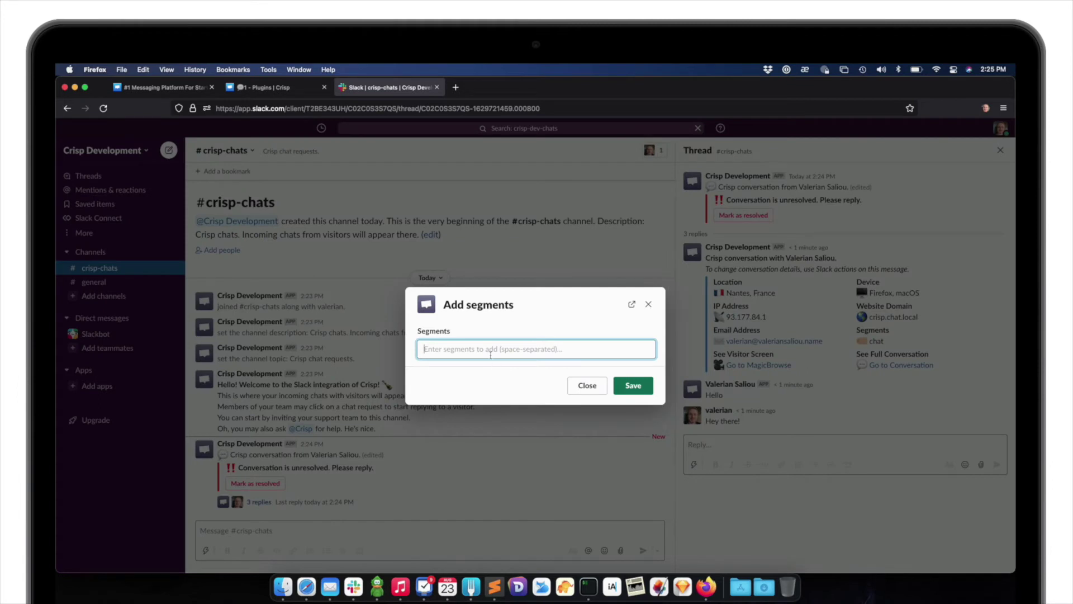
{"action": "type", "text": "test slack"}
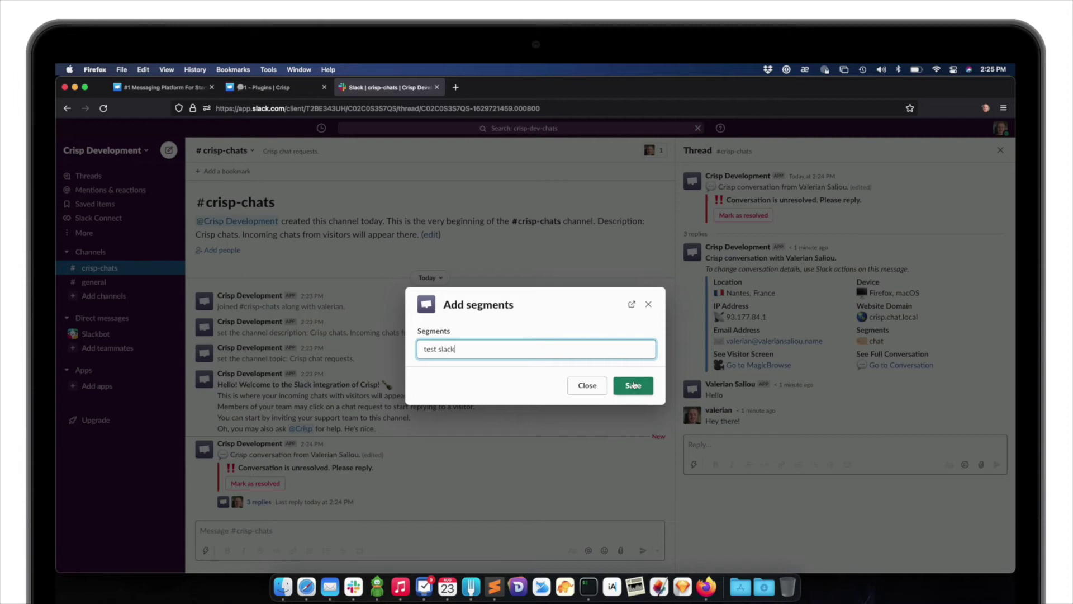
{"action": "left_click", "coordinate": [634, 386]}
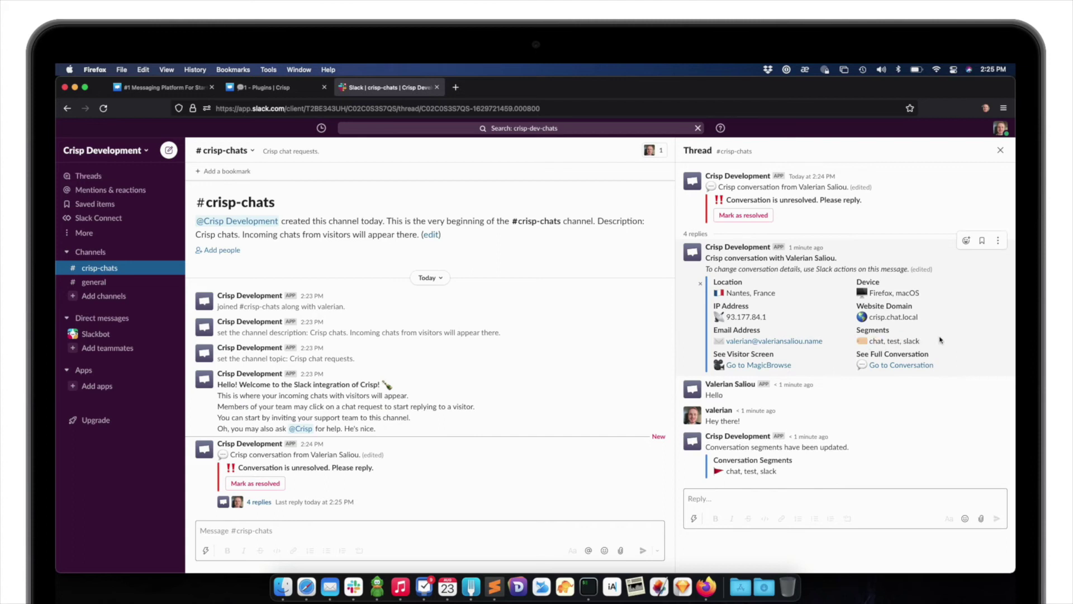
{"action": "left_click_drag", "start_coordinate": [942, 340], "coordinate": [869, 341]}
- Send 'Message from Crisp' to the top inbox conversation and check the website chat
{"action": "left_click", "coordinate": [254, 92]}
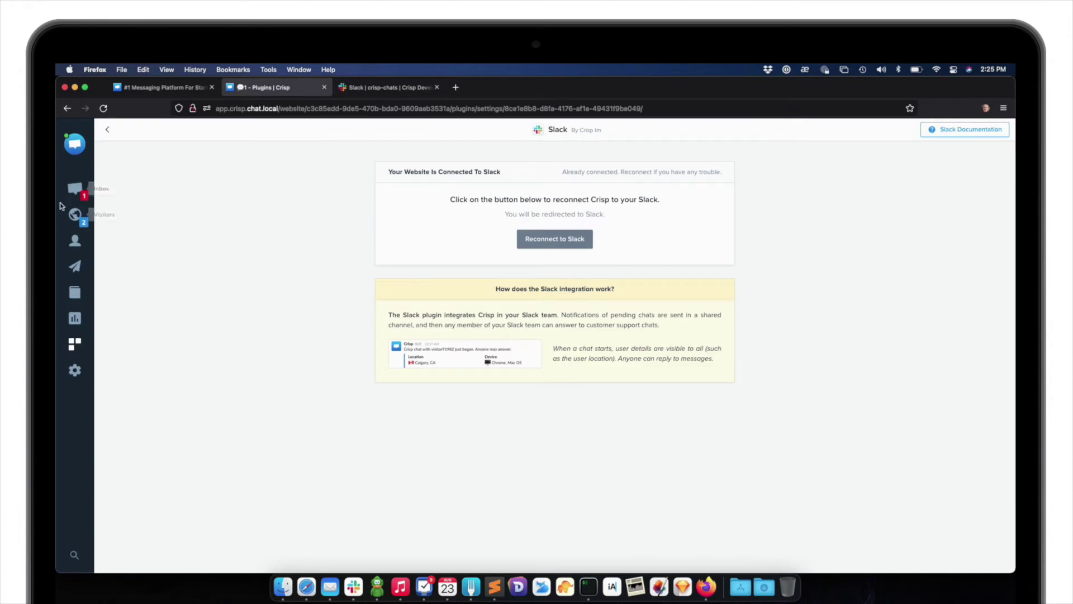
{"action": "left_click", "coordinate": [75, 188]}
{"action": "left_click", "coordinate": [166, 182]}
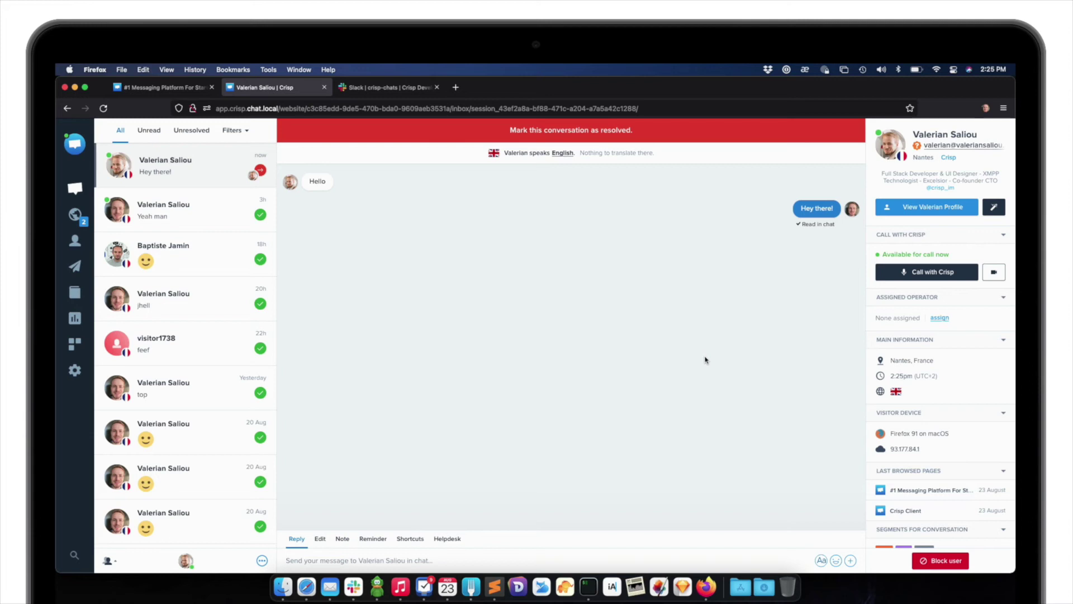
{"action": "type", "text": "Message from Crisp"}
{"action": "key", "text": "Return"}
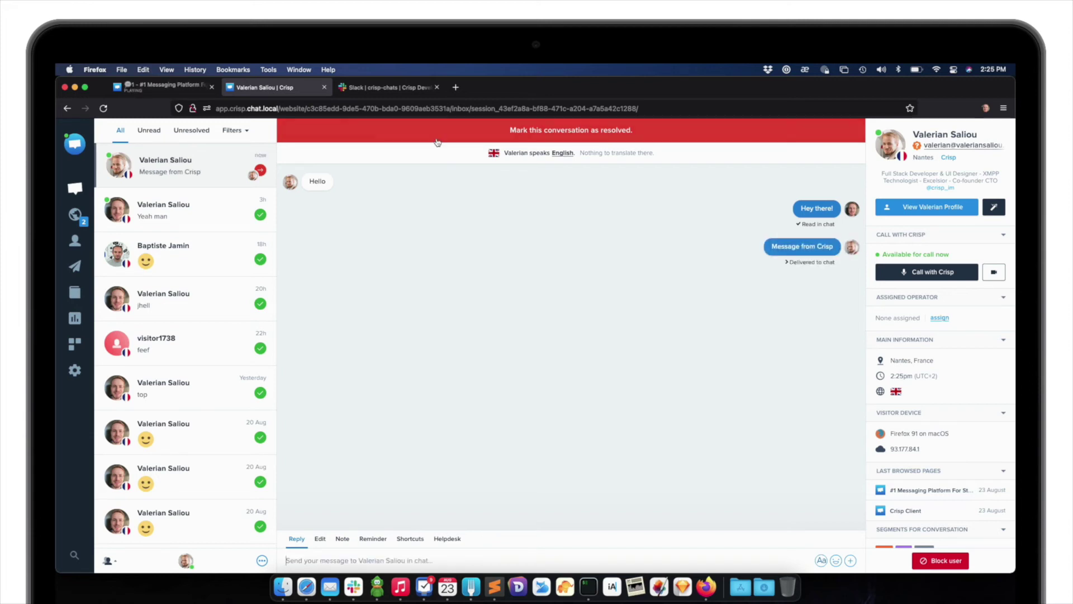
{"action": "left_click", "coordinate": [151, 85]}
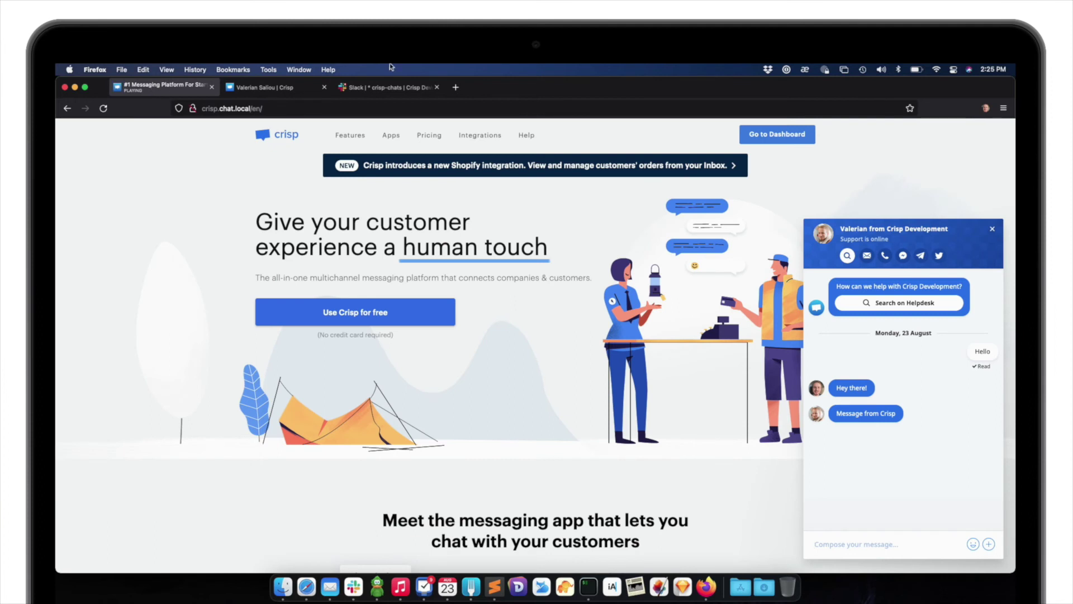
- Return to the Slack thread, which also shows 'Message from Crisp'
{"action": "left_click", "coordinate": [397, 87]}
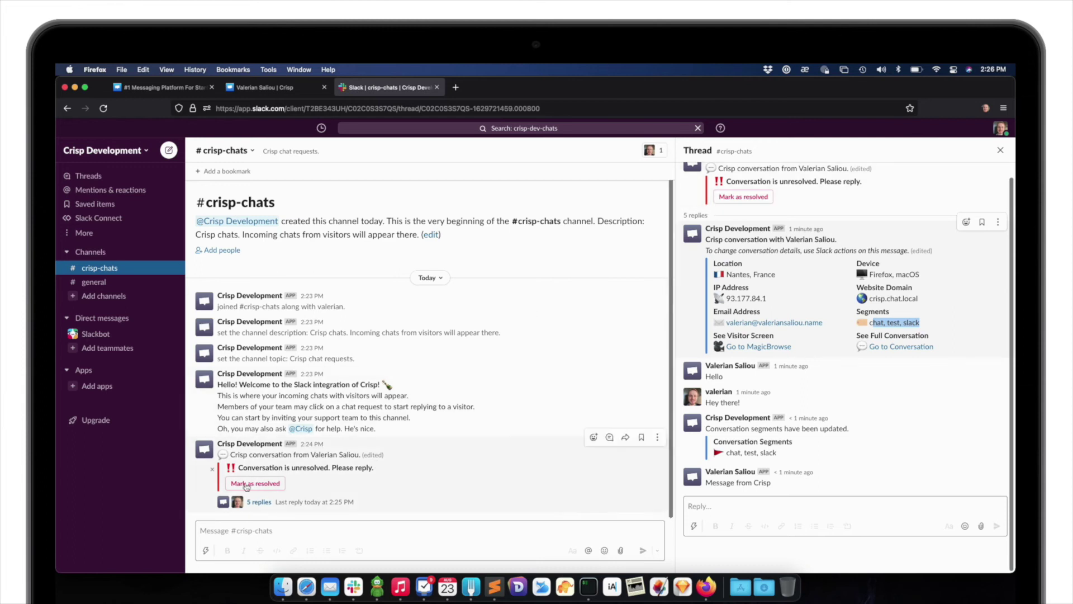
- Resolve the conversation from its Slack message and check its resolved status in the Crisp inbox
{"action": "left_click", "coordinate": [246, 484]}
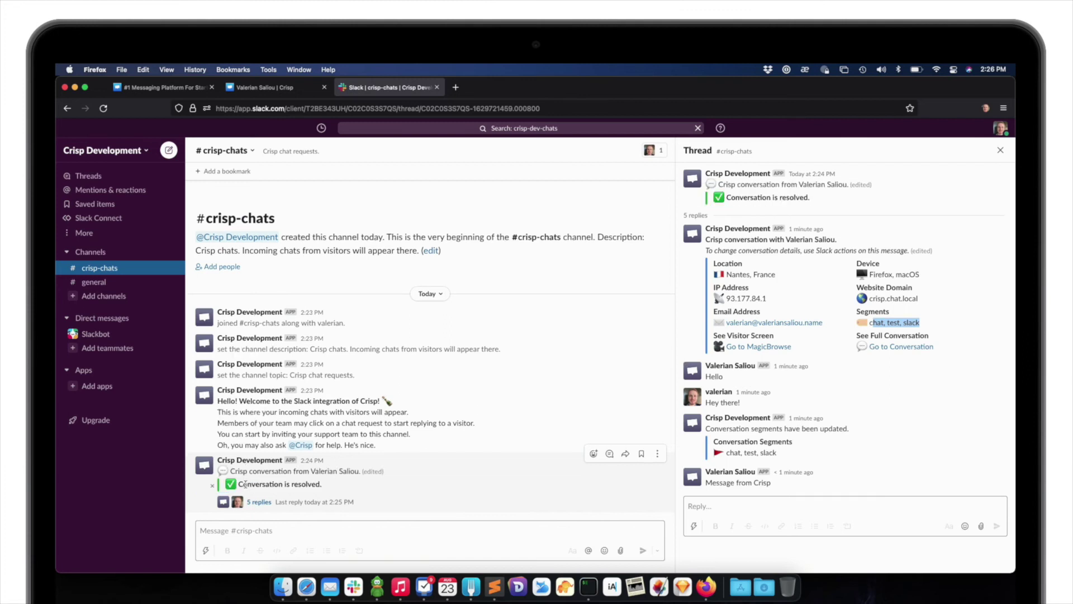
{"action": "left_click", "coordinate": [288, 89]}
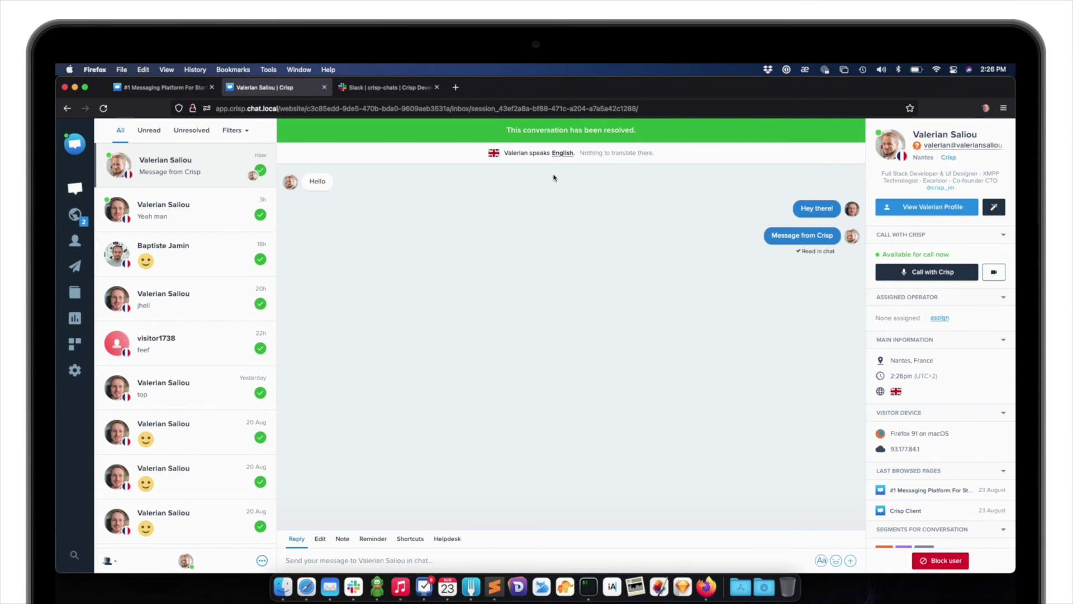
{"action": "left_click", "coordinate": [562, 144]}
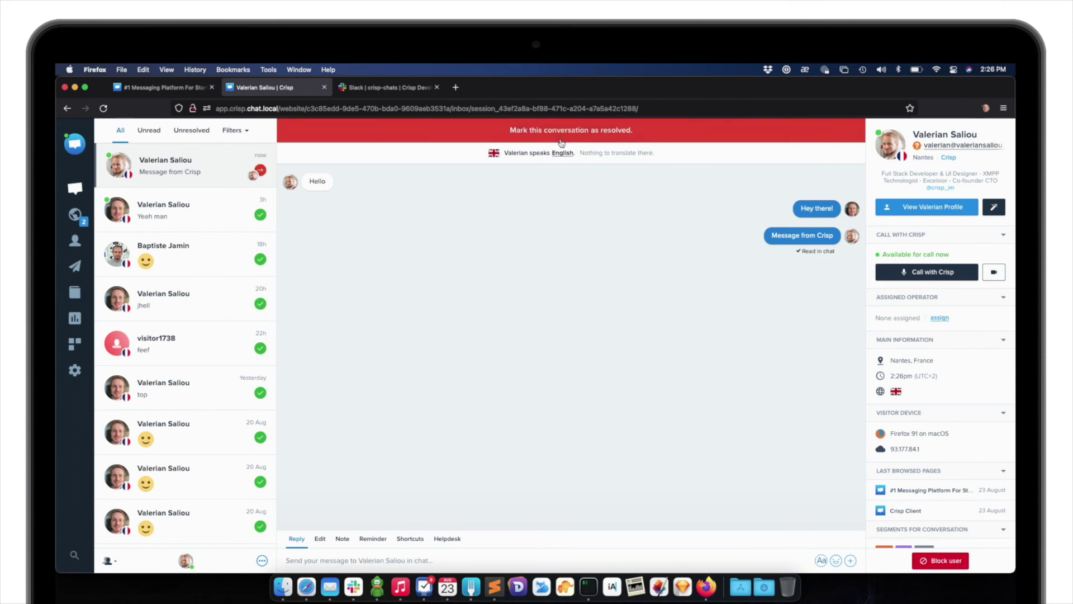